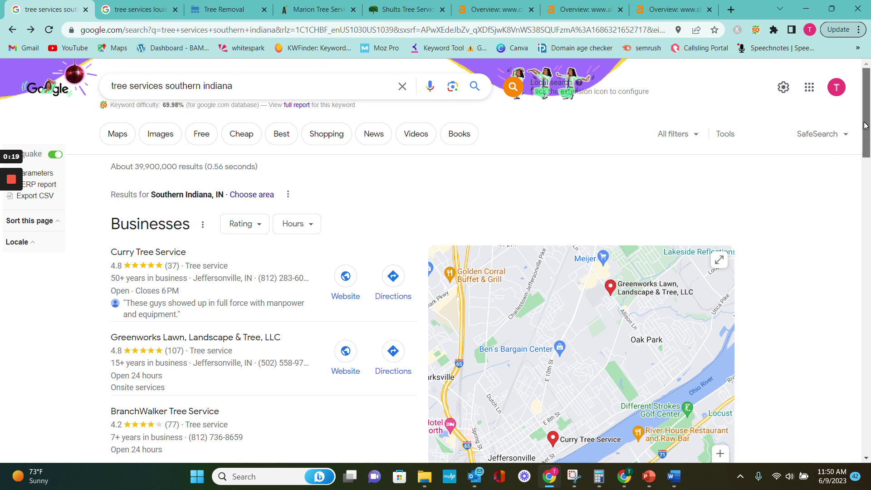
drag(865, 126, 866, 134)
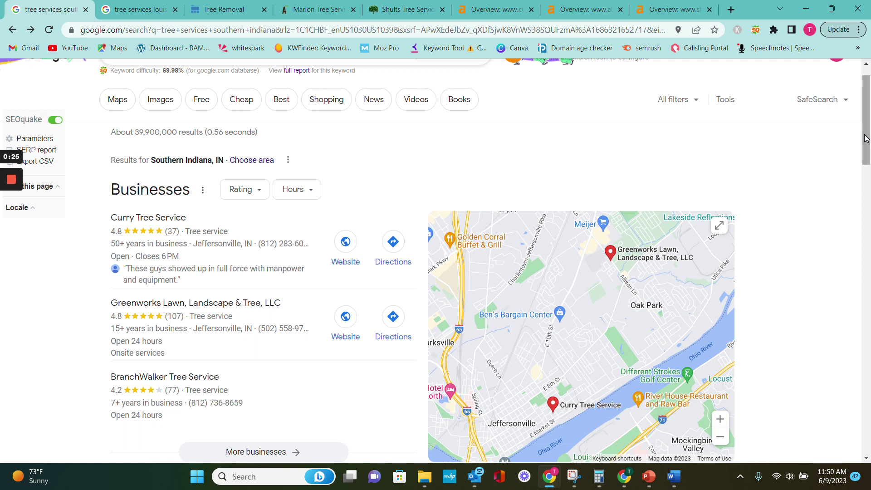
mouse_move(867, 132)
mouse_down()
mouse_move(867, 145)
mouse_move(866, 138)
mouse_up()
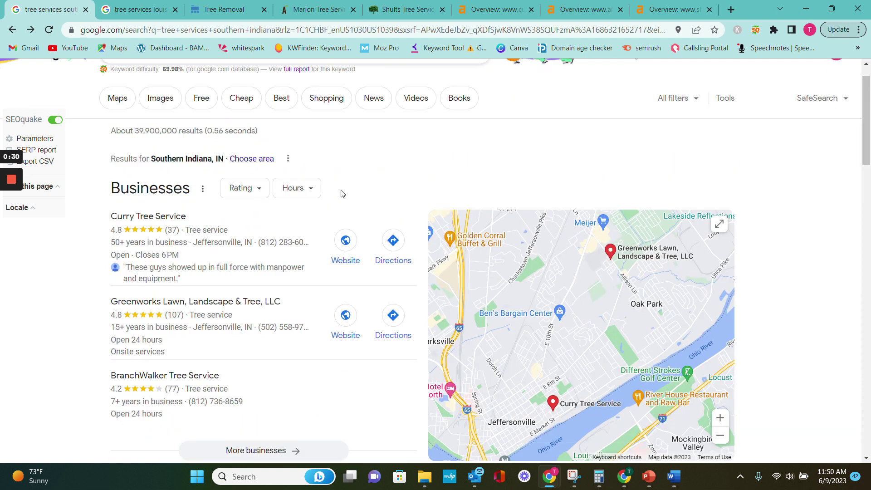
mouse_move(205, 238)
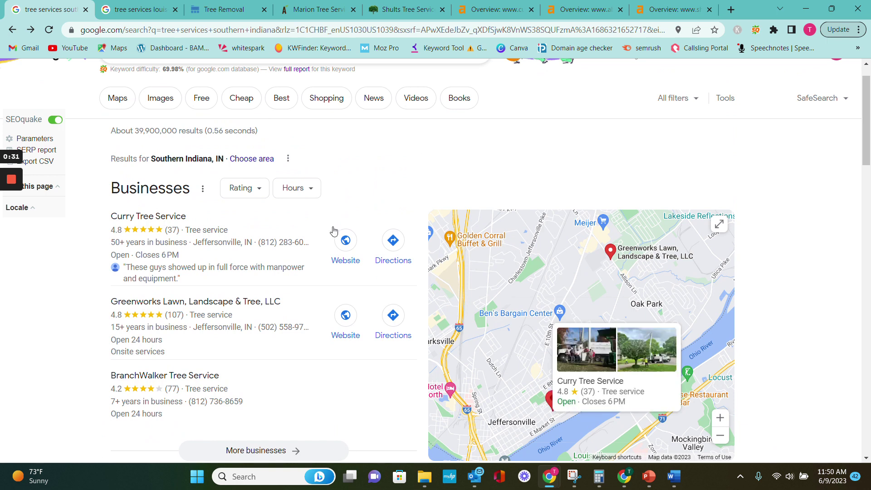
Open Curry Tree Service's full listing from the 'tree services southern indiana' Businesses map pack
click(247, 217)
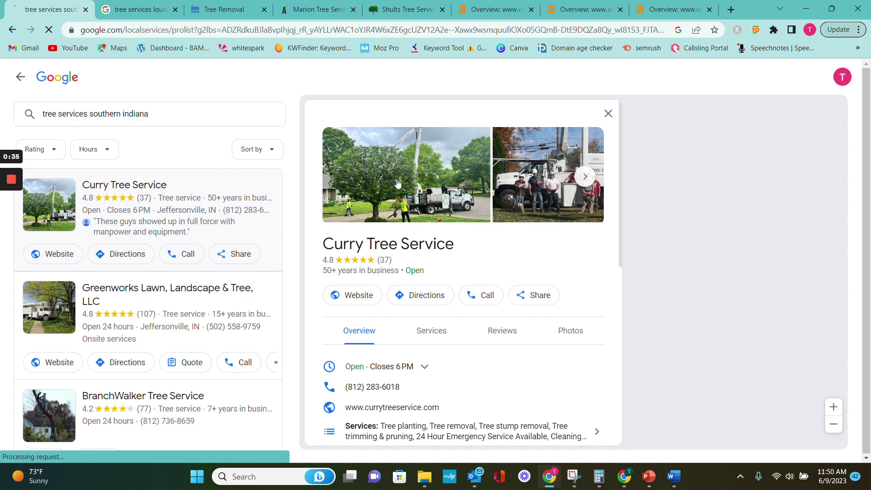
Start saving Curry Tree Service's business photo, cancel, and move to the Louisville results
right_click(398, 182)
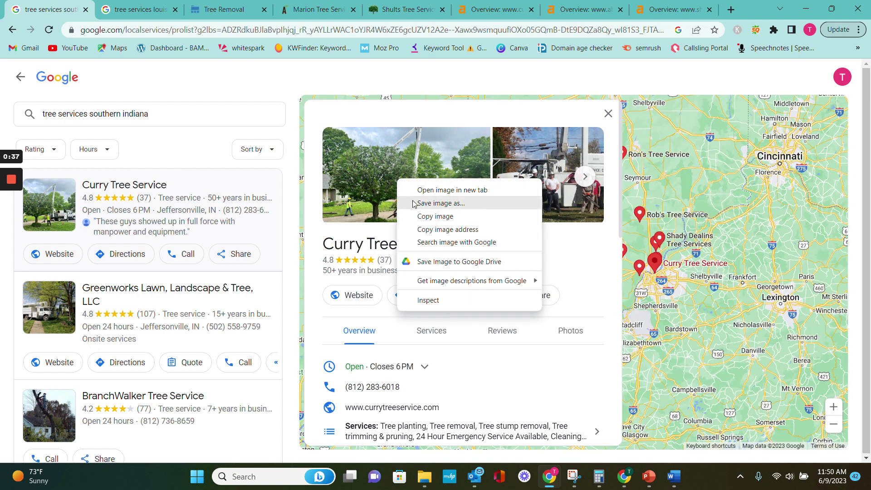
click(413, 203)
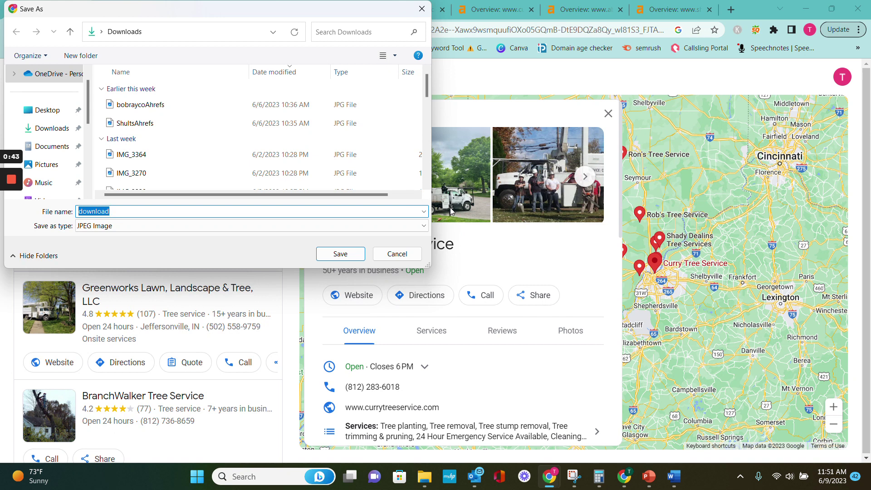
click(397, 254)
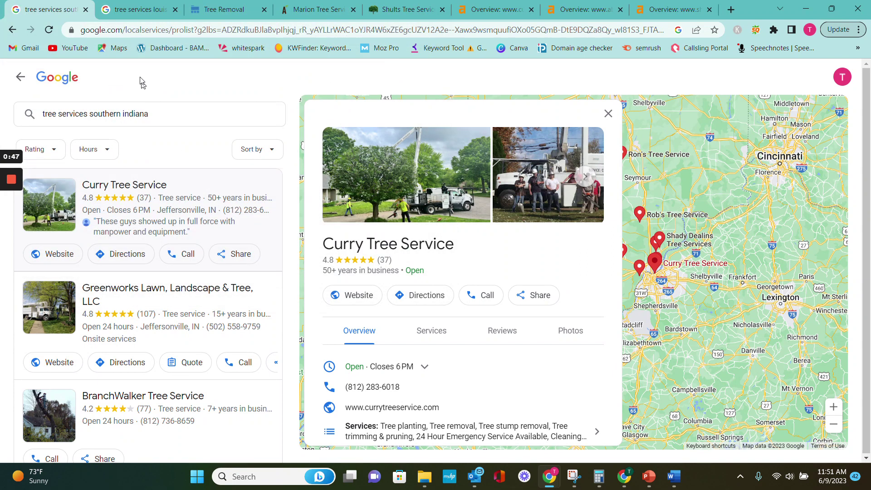
click(126, 15)
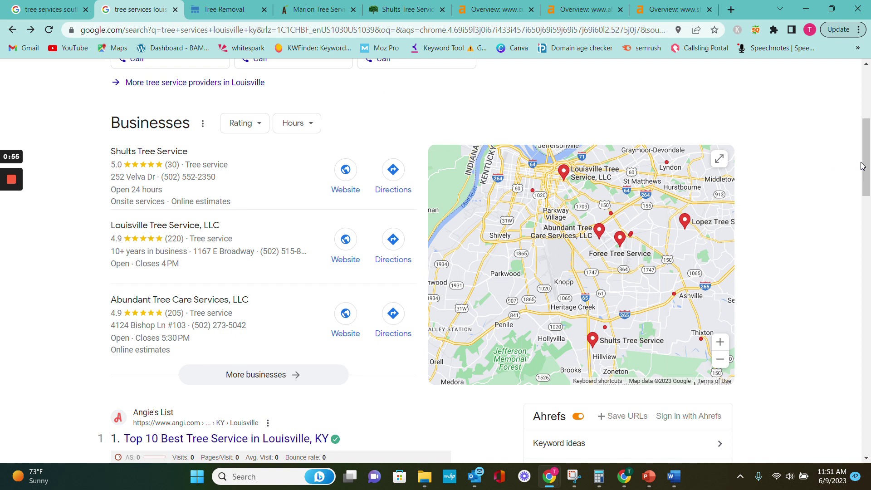
mouse_move(864, 166)
mouse_down()
mouse_move(857, 111)
mouse_move(856, 235)
mouse_up()
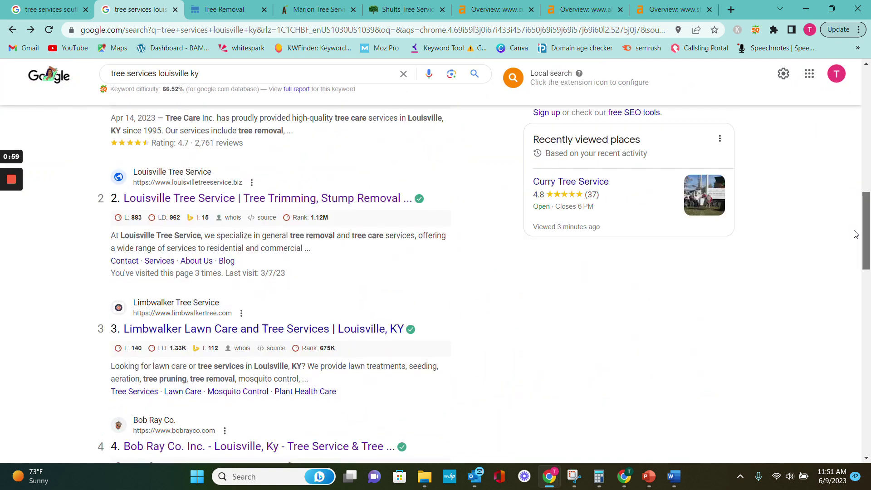
scroll(273, 389, up, 5)
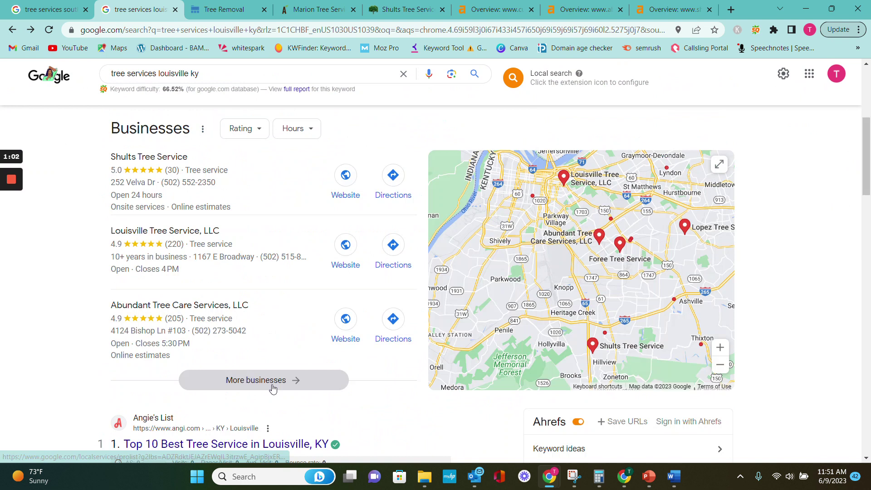
Expand the Louisville map pack to all tree service businesses, then visit the Tree Removal page
click(273, 388)
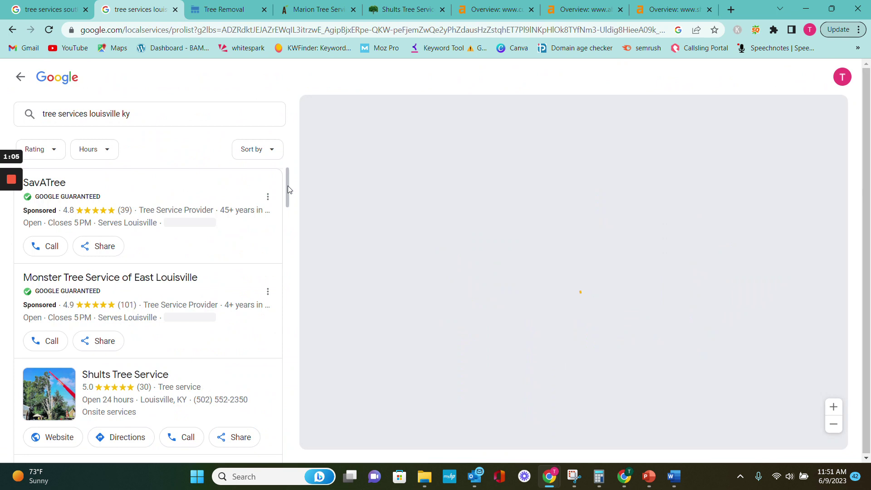
drag(289, 186, 296, 380)
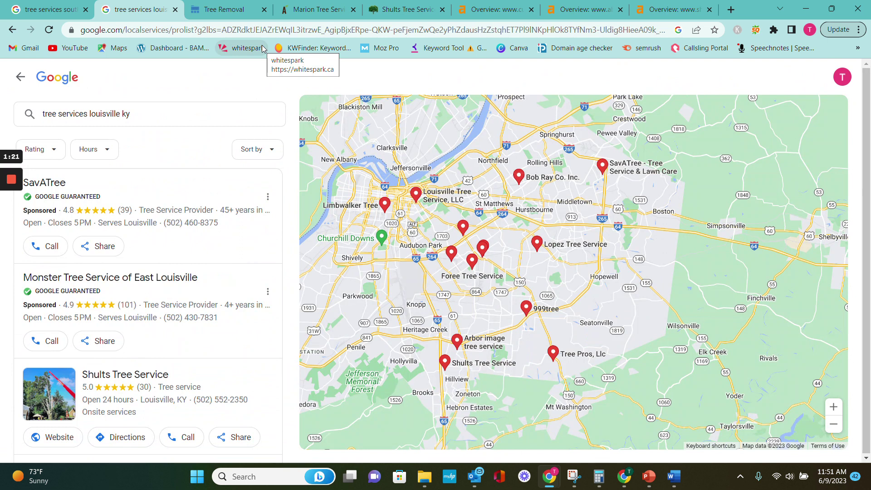
click(203, 13)
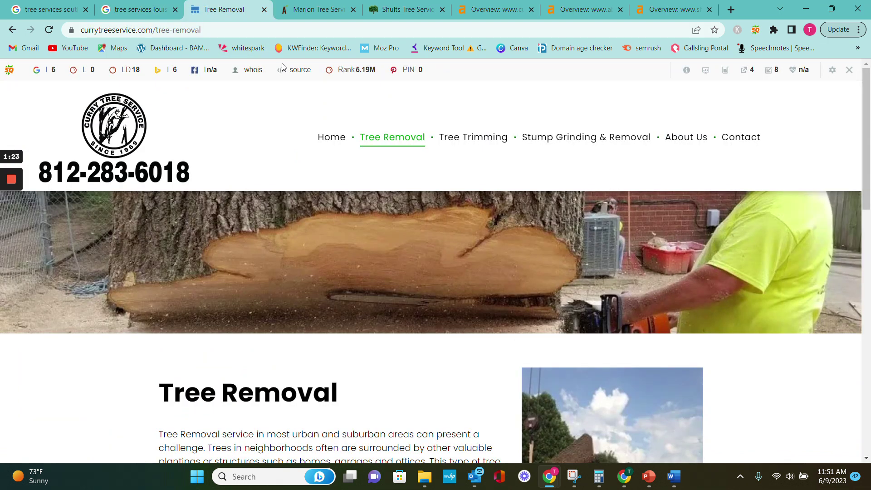
Start saving the Tree Removal webpage, cancel, then view the currytreeservice.com Ahrefs overview
right_click(384, 249)
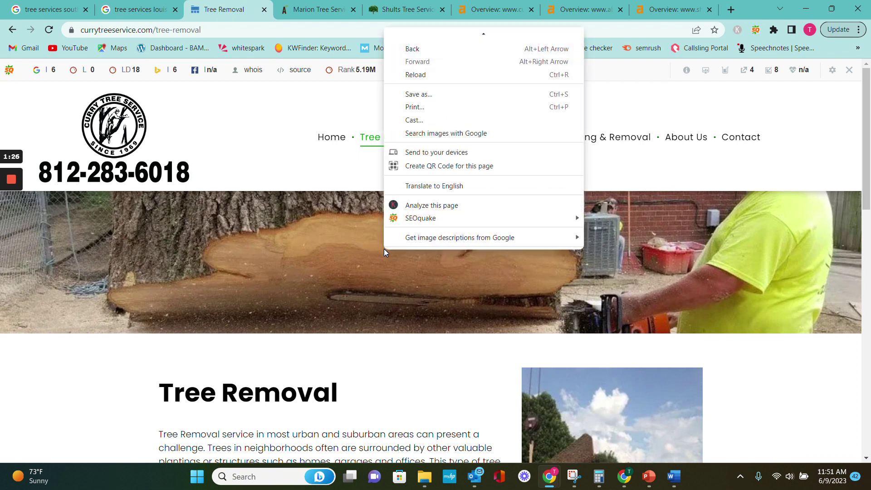
click(394, 97)
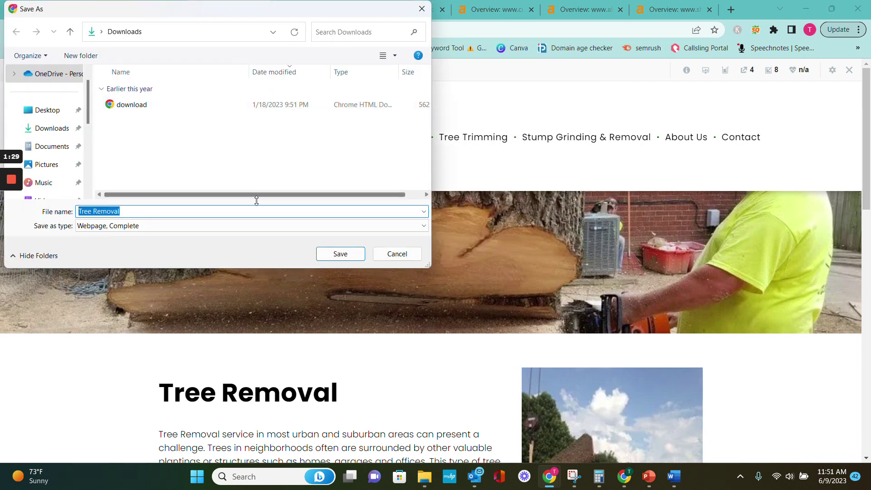
click(397, 254)
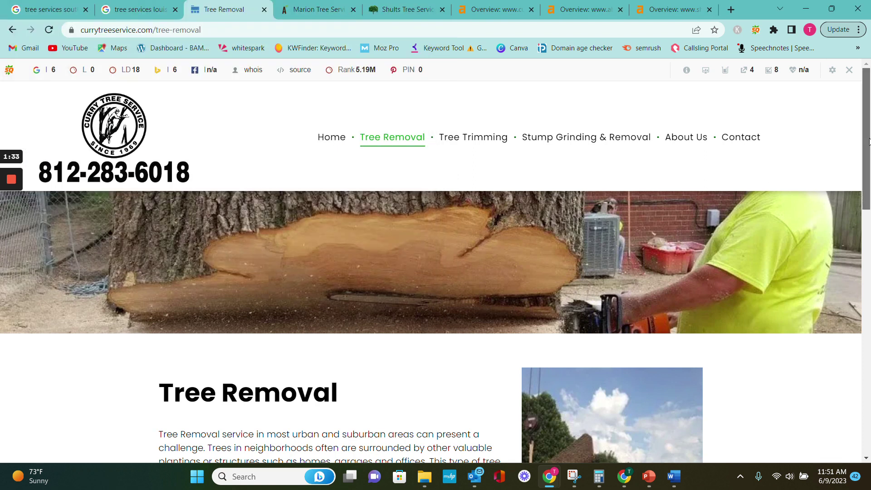
mouse_move(868, 144)
mouse_down()
mouse_move(870, 385)
mouse_move(868, 151)
mouse_move(870, 199)
mouse_up()
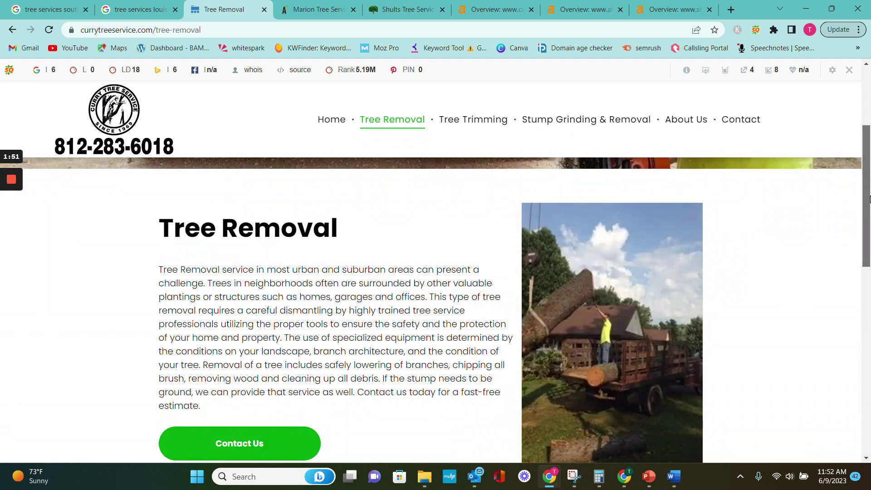
mouse_move(869, 198)
mouse_down()
mouse_move(869, 215)
mouse_move(865, 138)
mouse_up()
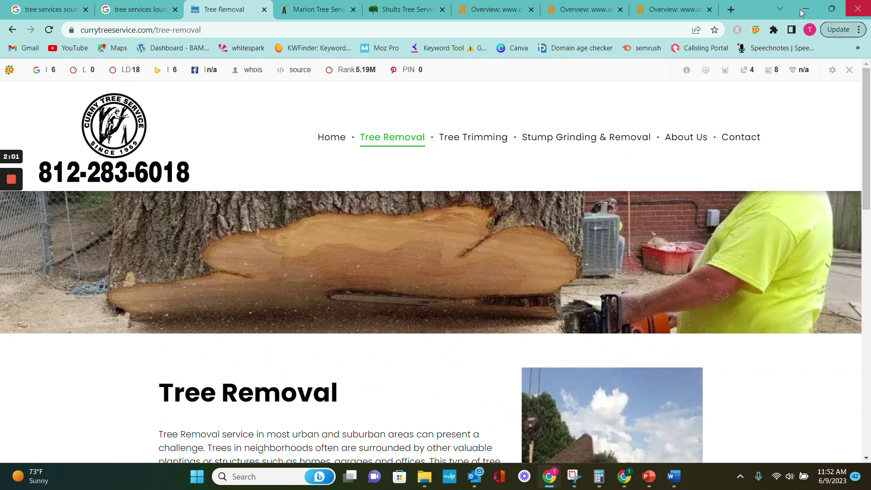
click(497, 10)
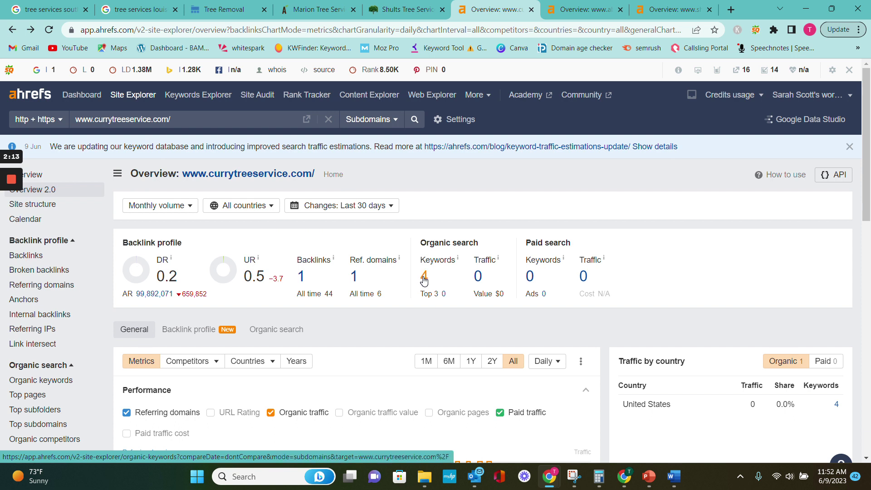
click(423, 277)
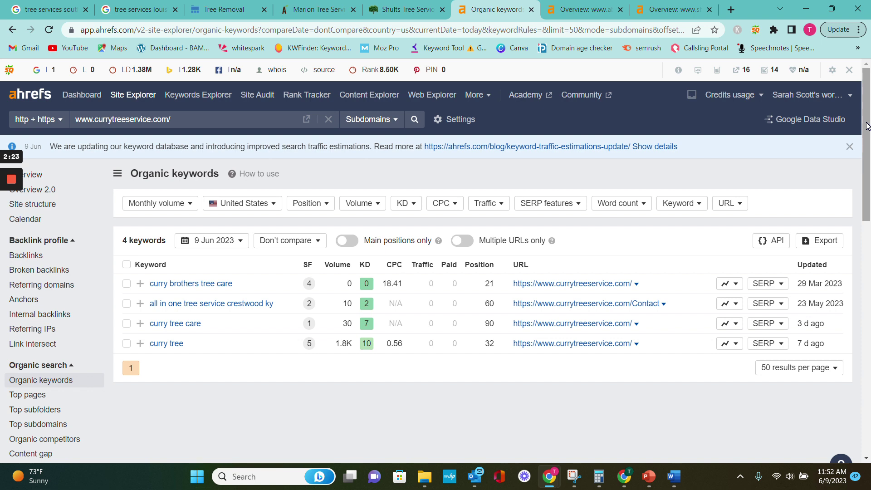
click(12, 29)
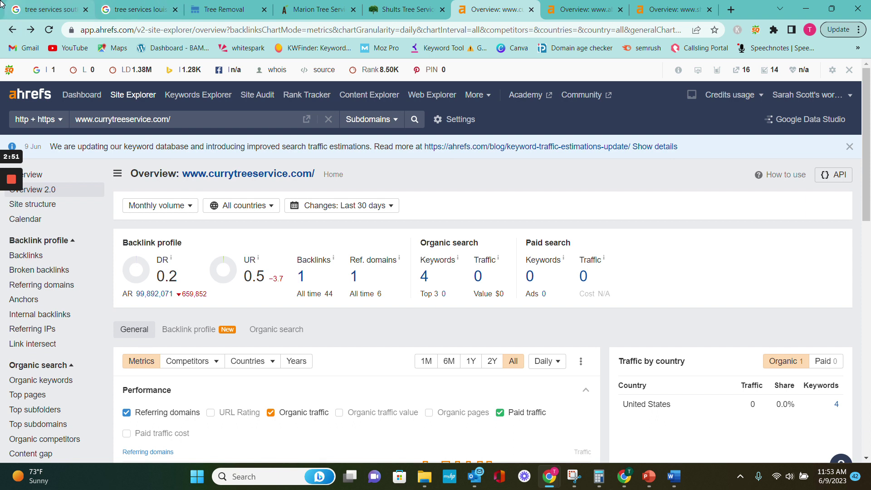
click(562, 19)
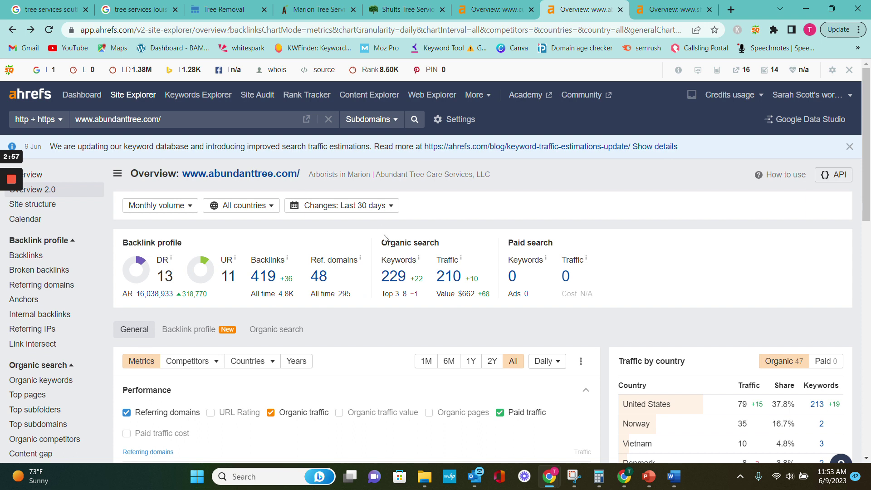
Review Abundant Tree's 229 organic keywords report, then move to the shultstreeservice.com overview
click(392, 278)
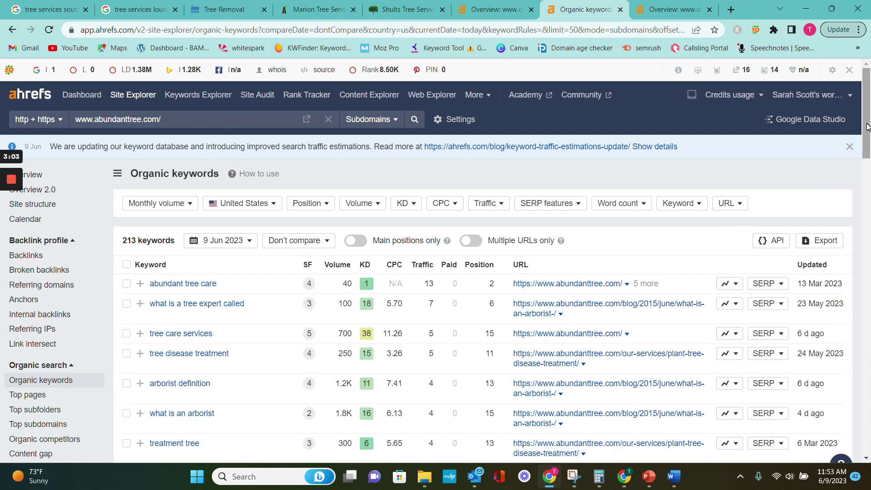
drag(868, 127, 870, 226)
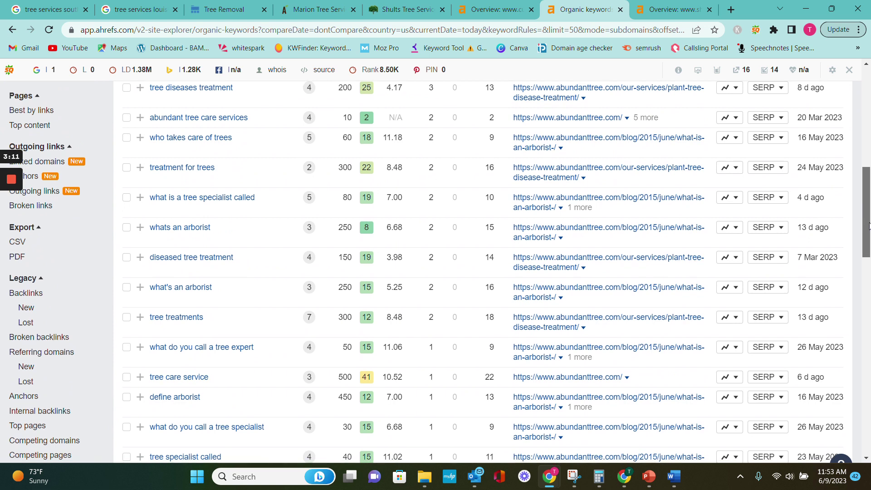
scroll(708, 240, down, 1)
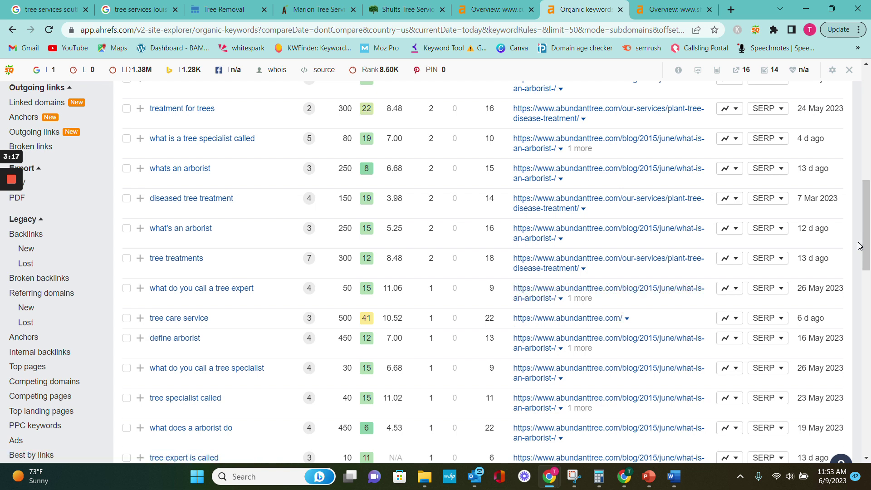
drag(866, 249, 861, 197)
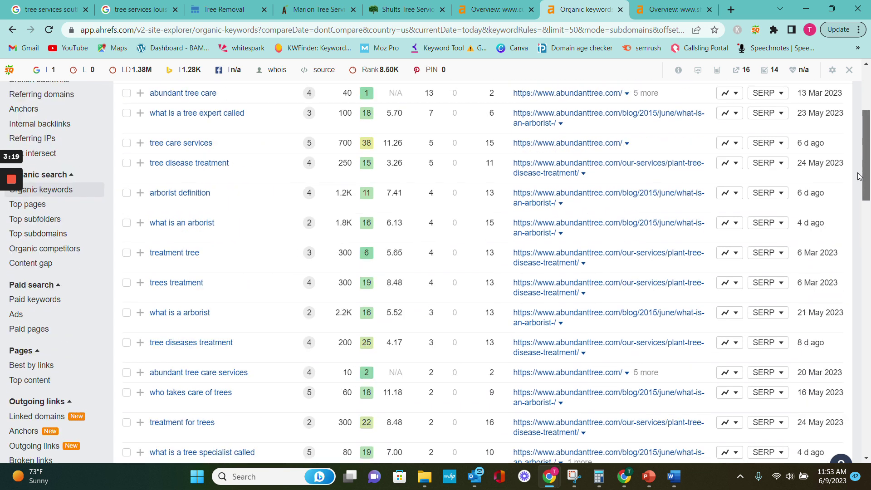
drag(859, 175, 859, 156)
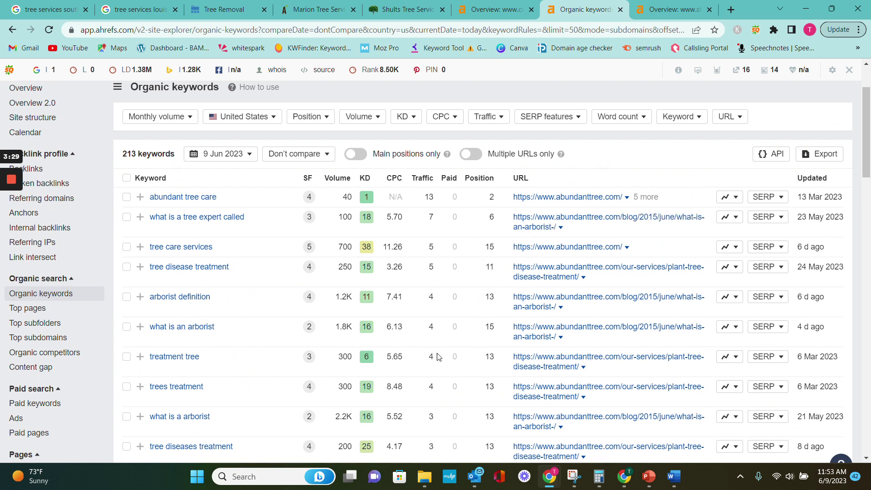
scroll(870, 131, up, 2)
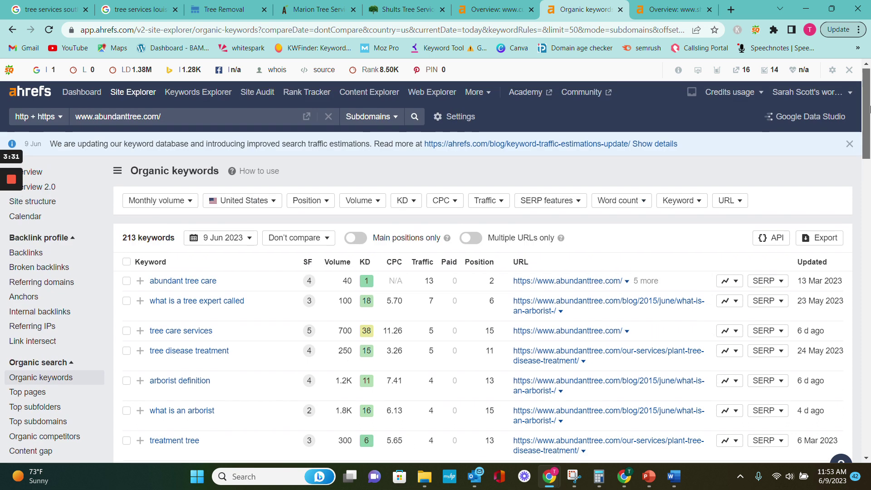
click(680, 8)
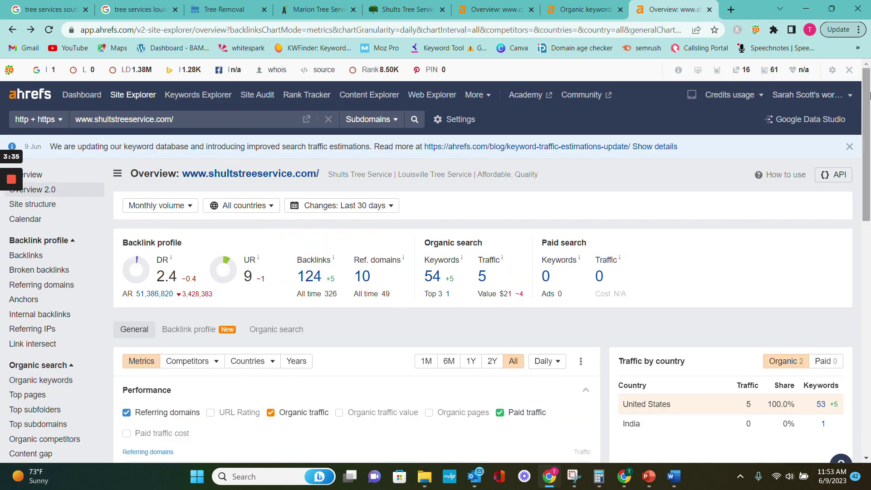
drag(870, 96, 870, 120)
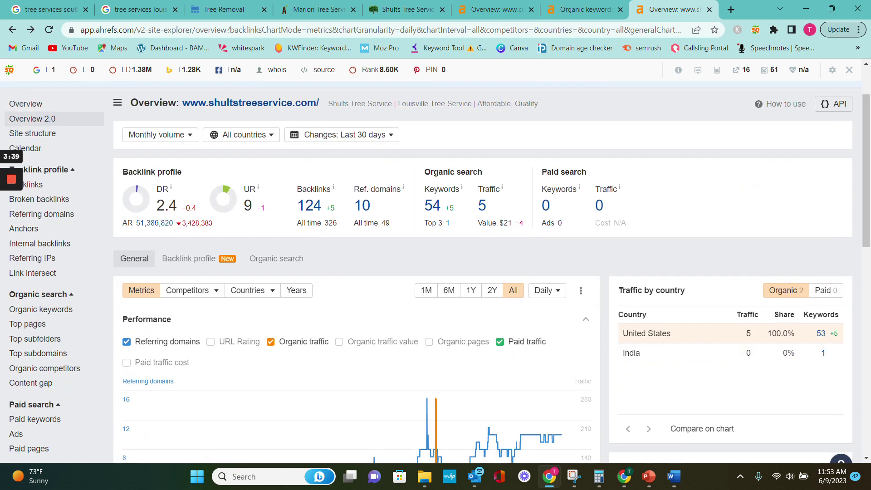
click(435, 207)
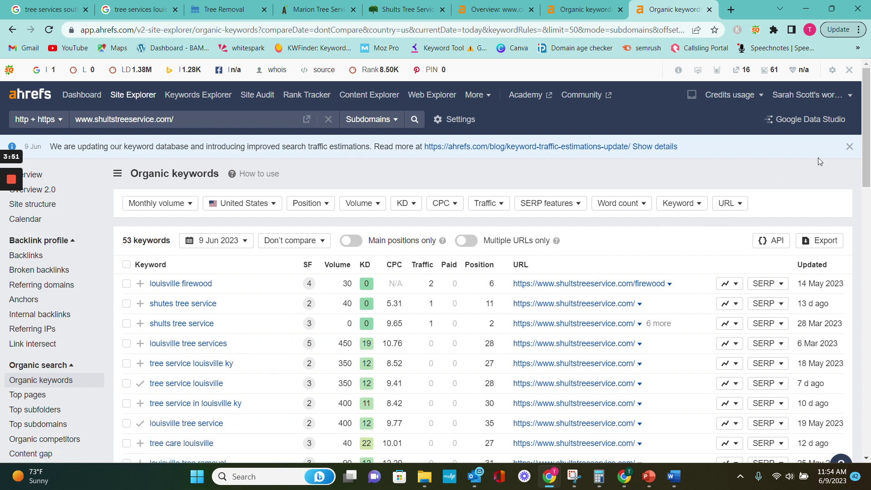
drag(867, 146, 870, 186)
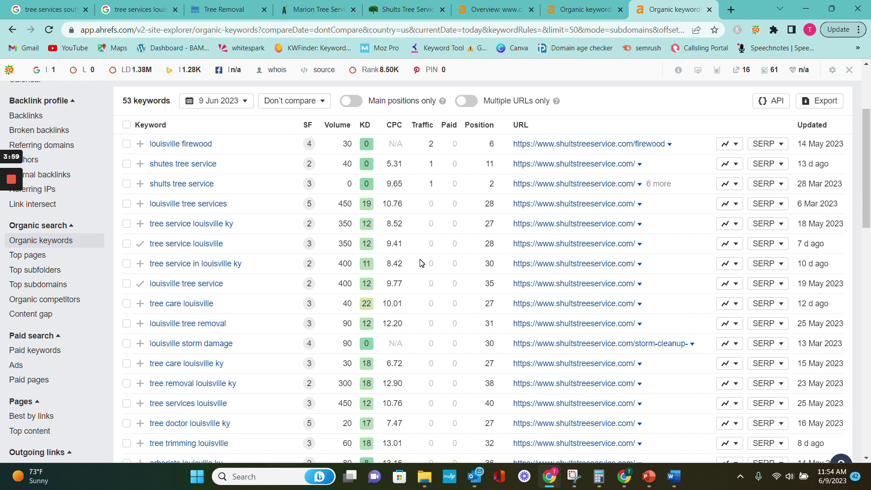
drag(869, 178, 869, 136)
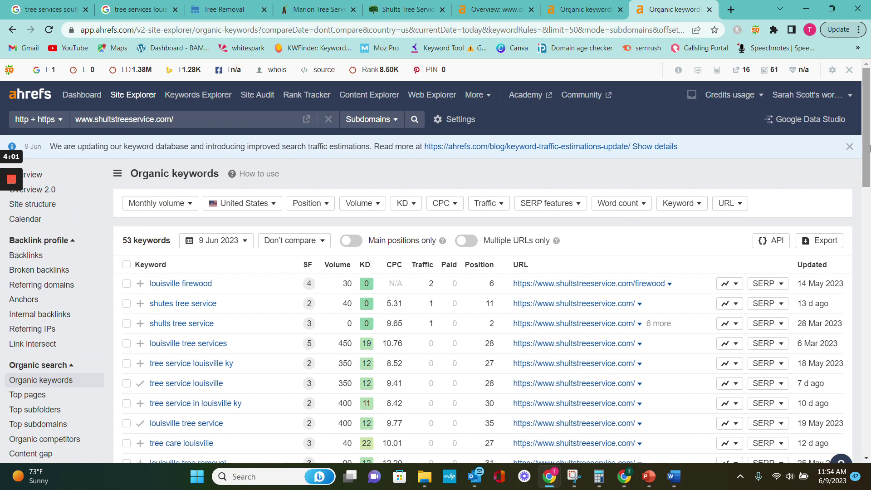
click(11, 29)
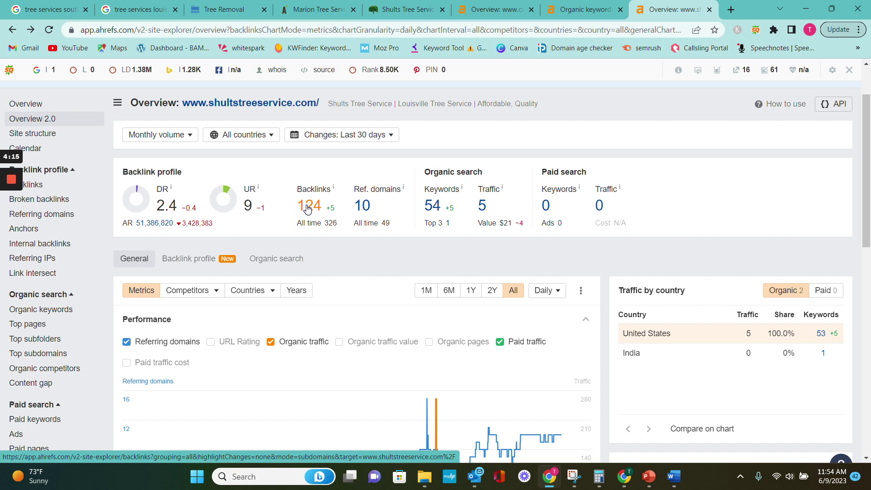
View Shults Tree Service's 124 backlinks, briefly filtered to dofollow, then return to Abundant Tree's keywords
click(306, 207)
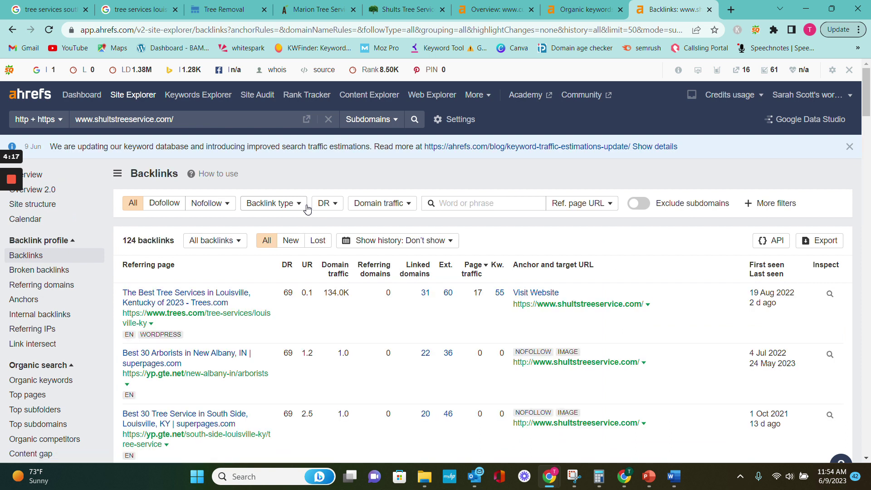
click(163, 204)
click(159, 231)
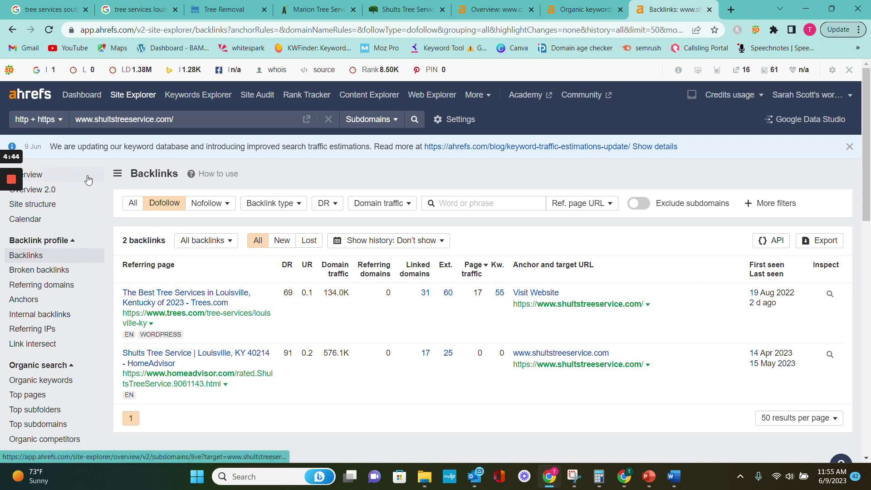
click(11, 30)
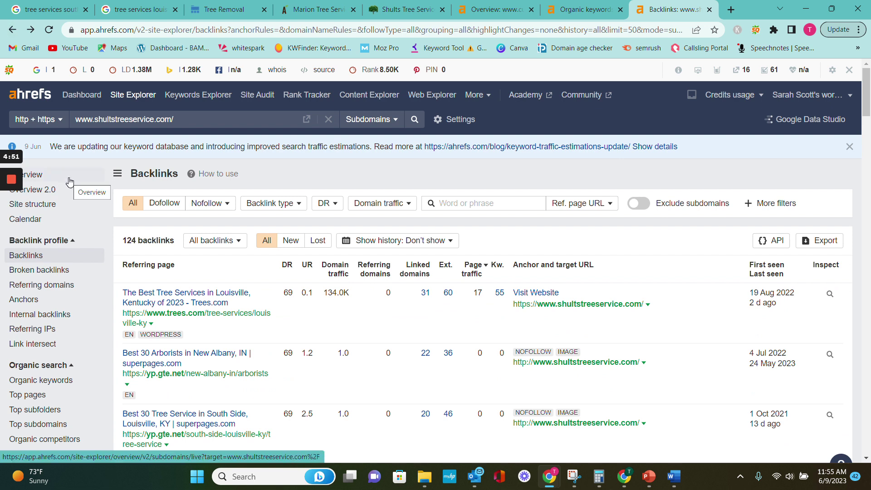
click(571, 12)
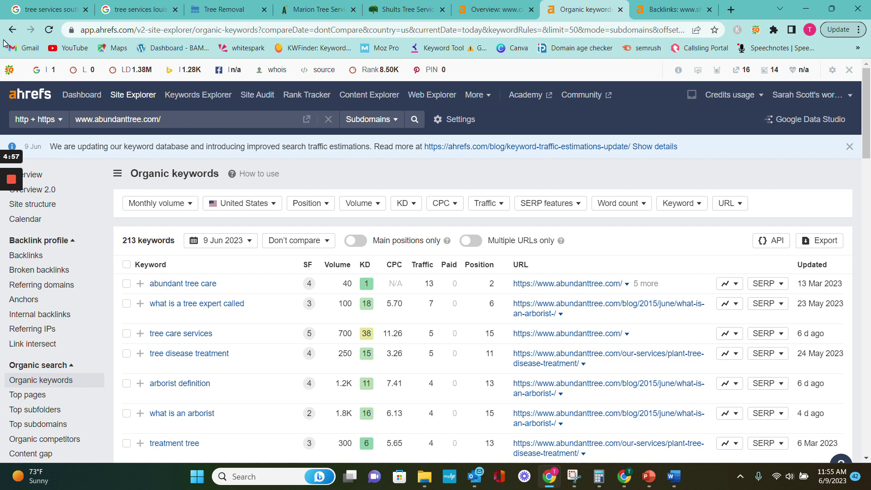
Filter Abundant Tree's 419 backlinks to dofollow, then return to the currytreeservice.com overview
click(12, 29)
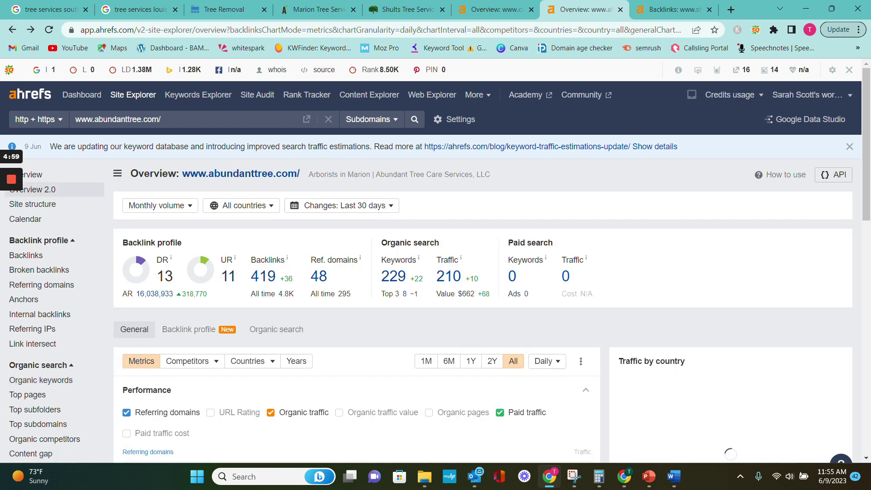
click(264, 279)
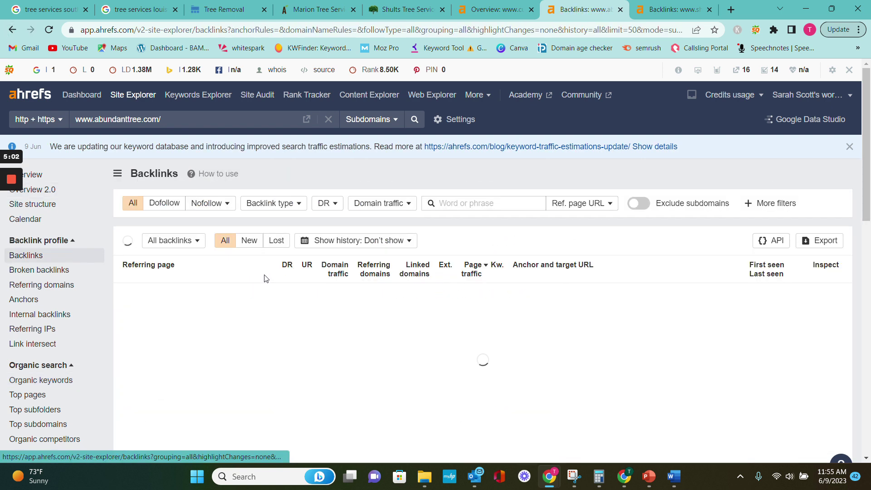
click(155, 207)
click(150, 230)
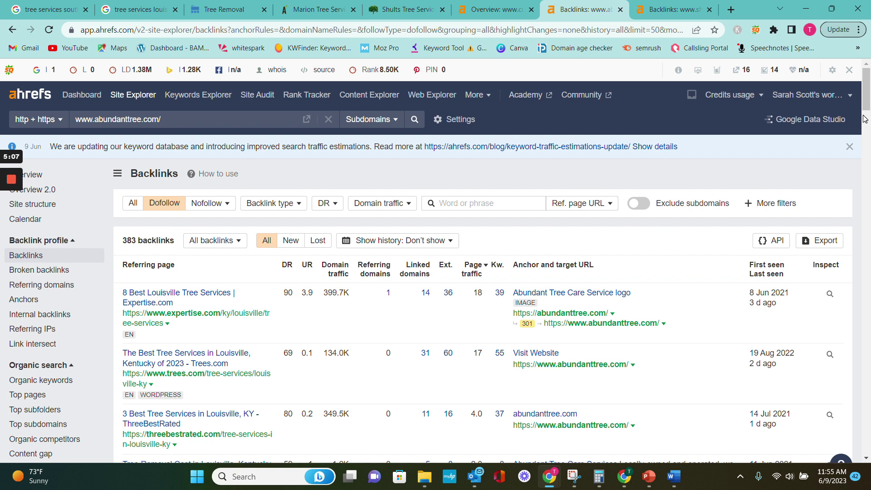
drag(866, 110, 866, 114)
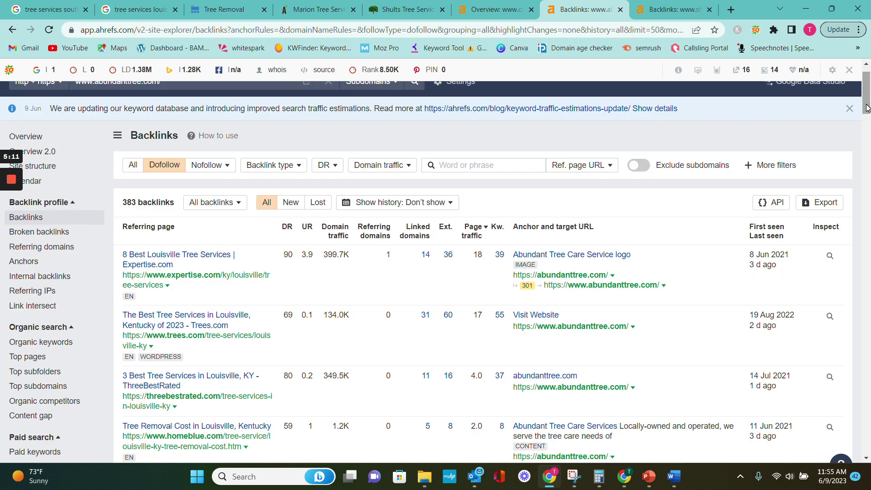
scroll(867, 108, up, 1)
click(495, 10)
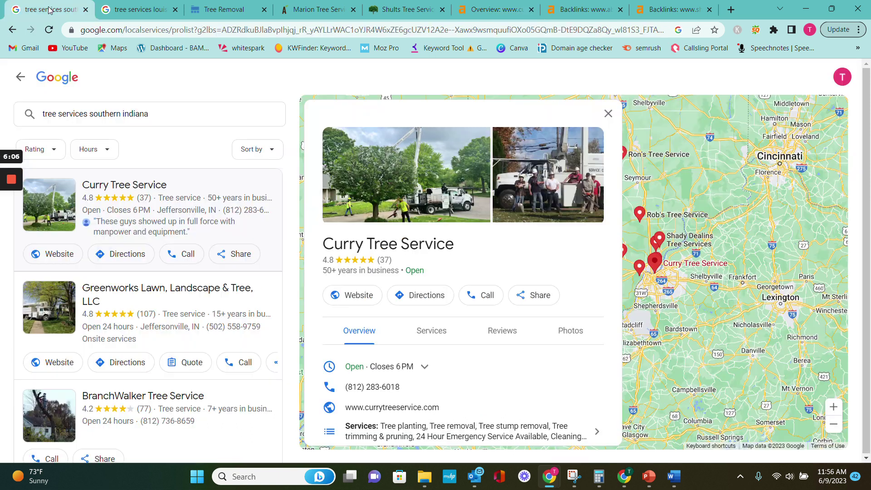
click(49, 11)
Check Curry Tree Service's Google reviews, then move to the tree services Louisville KY results
click(501, 335)
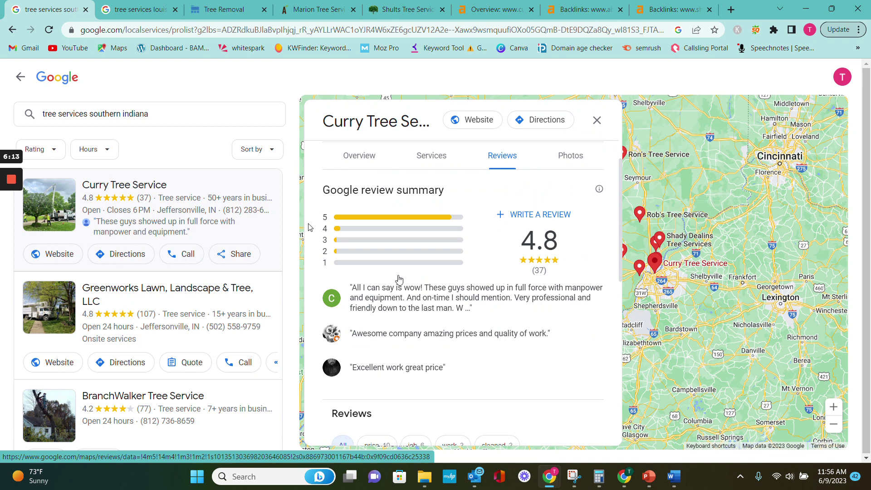
click(133, 10)
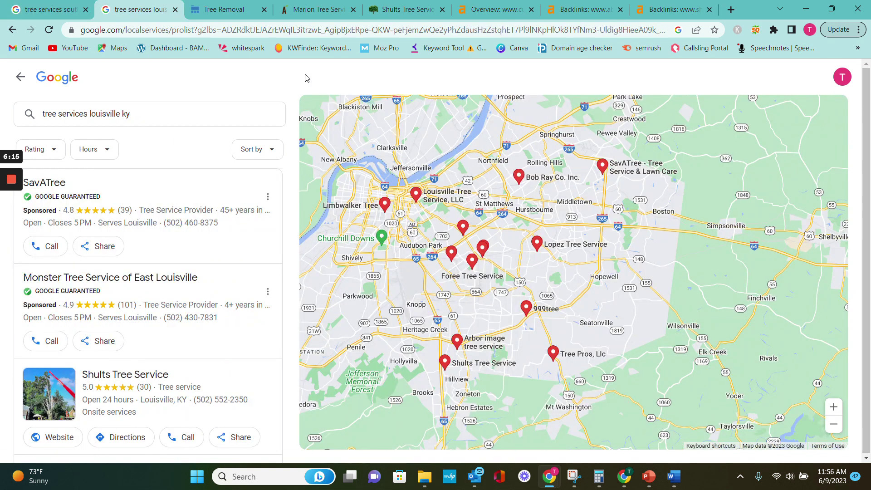
Return to Curry Tree Service's Tree Removal webpage and look over its photo gallery
click(242, 14)
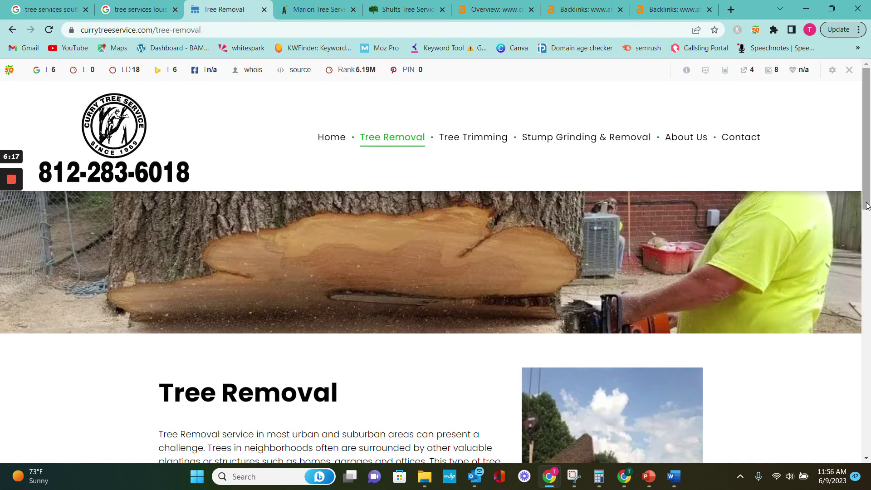
mouse_move(868, 206)
mouse_down()
mouse_move(867, 449)
mouse_move(857, 295)
mouse_move(866, 209)
mouse_up()
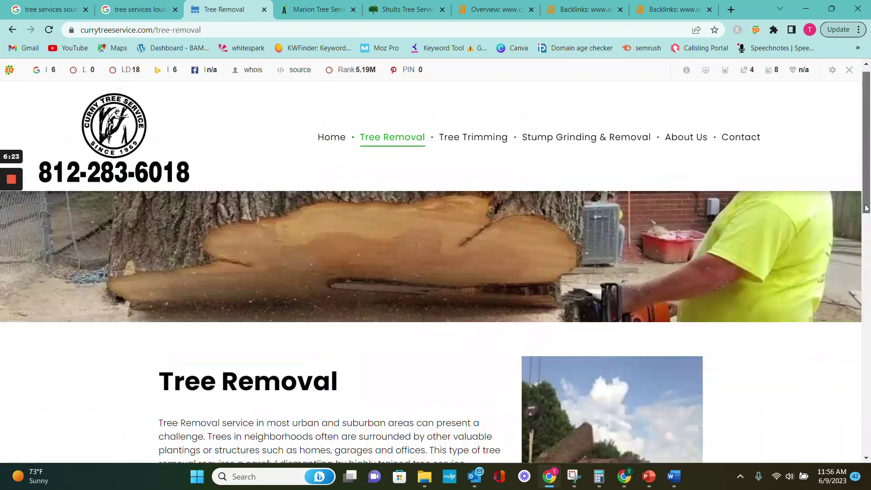